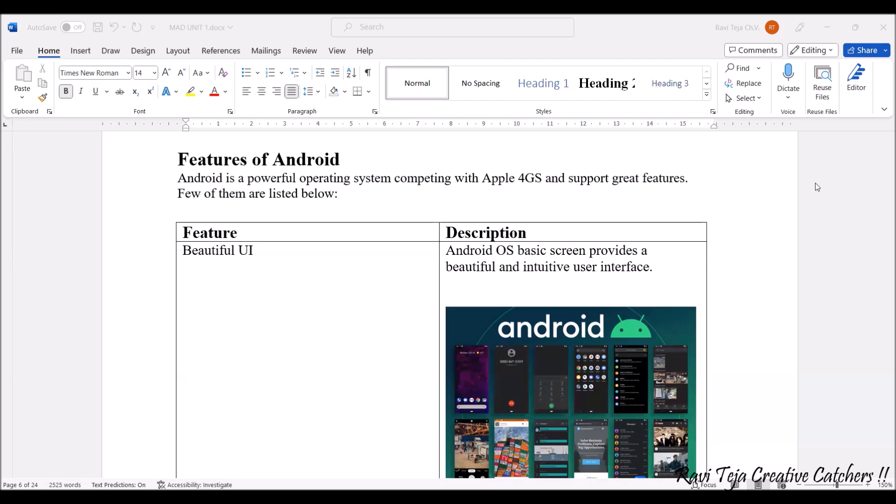
{"action": "scroll", "coordinate": [816, 187], "scroll_direction": "down", "scroll_amount": 3}
{"action": "scroll", "coordinate": [816, 187], "scroll_direction": "down", "scroll_amount": 3}
{"action": "scroll", "coordinate": [817, 187], "scroll_direction": "down", "scroll_amount": 2}
{"action": "scroll", "coordinate": [817, 187], "scroll_direction": "down", "scroll_amount": 2}
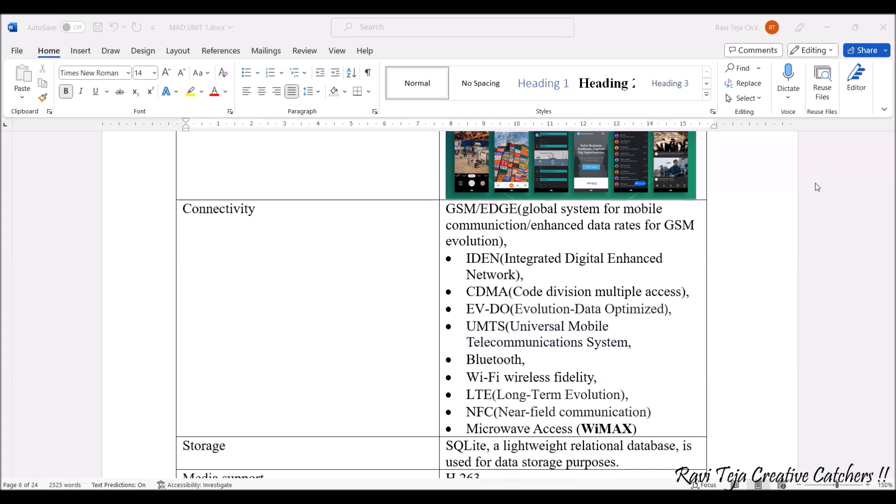
{"action": "scroll", "coordinate": [816, 187], "scroll_direction": "down", "scroll_amount": 1}
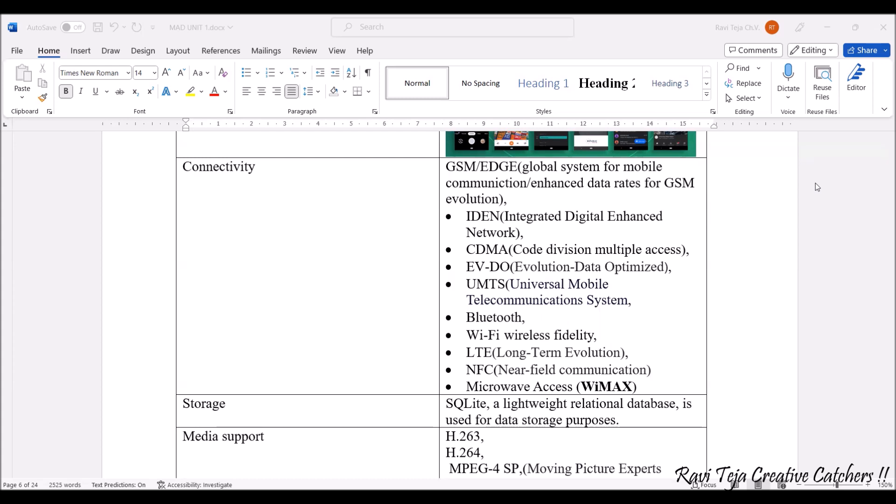
{"action": "scroll", "coordinate": [816, 187], "scroll_direction": "down", "scroll_amount": 2}
{"action": "scroll", "coordinate": [816, 187], "scroll_direction": "down", "scroll_amount": 2}
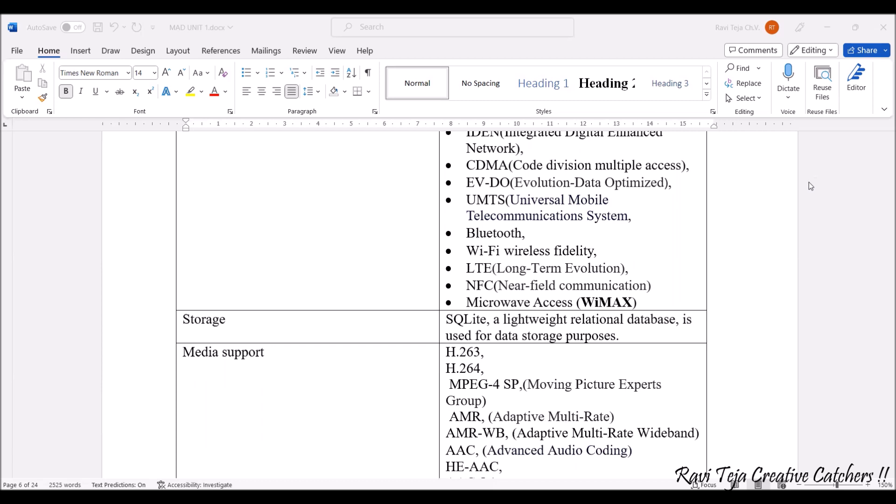
{"action": "scroll", "coordinate": [810, 186], "scroll_direction": "down", "scroll_amount": 2}
{"action": "scroll", "coordinate": [809, 186], "scroll_direction": "down", "scroll_amount": 2}
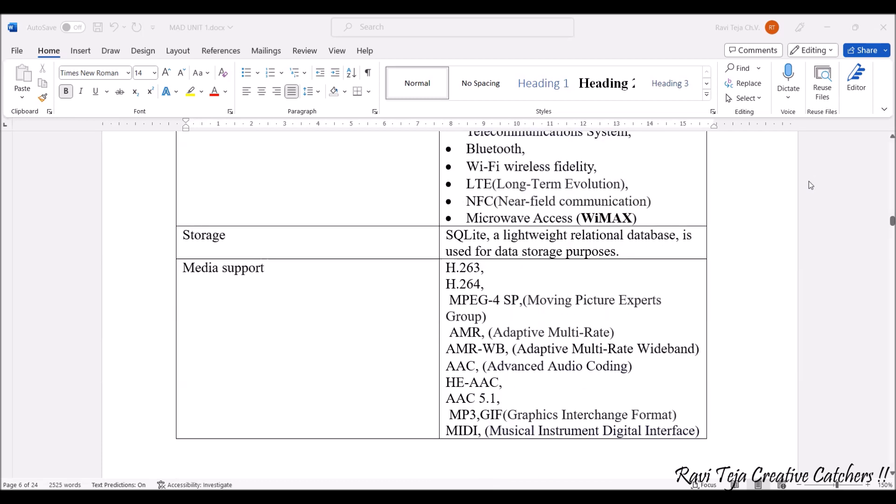
{"action": "scroll", "coordinate": [809, 186], "scroll_direction": "down", "scroll_amount": 1}
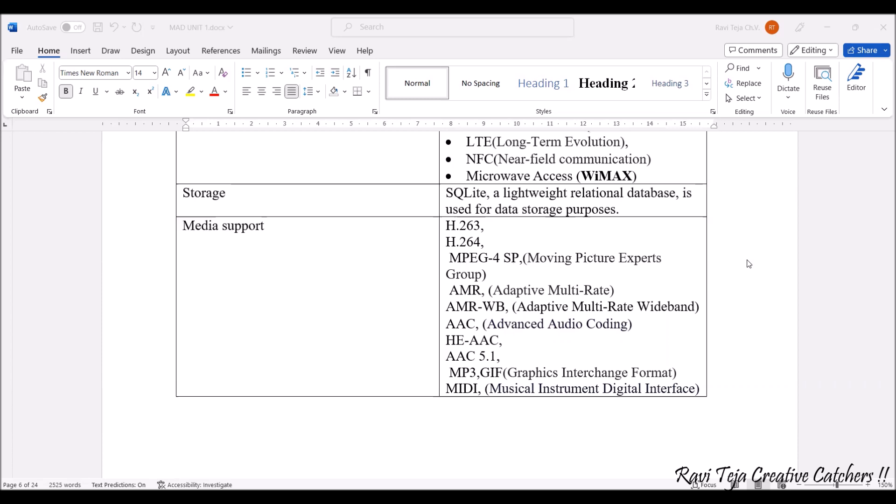
{"action": "scroll", "coordinate": [748, 264], "scroll_direction": "down", "scroll_amount": 2}
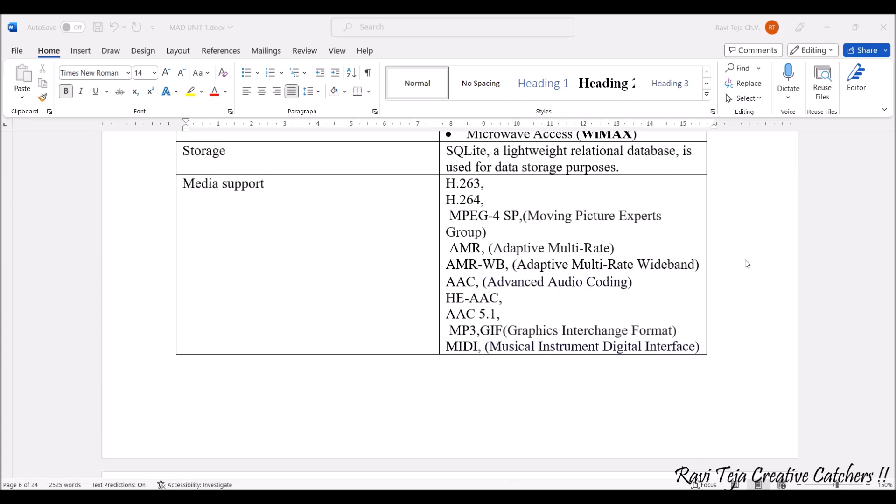
{"action": "scroll", "coordinate": [746, 264], "scroll_direction": "down", "scroll_amount": 2}
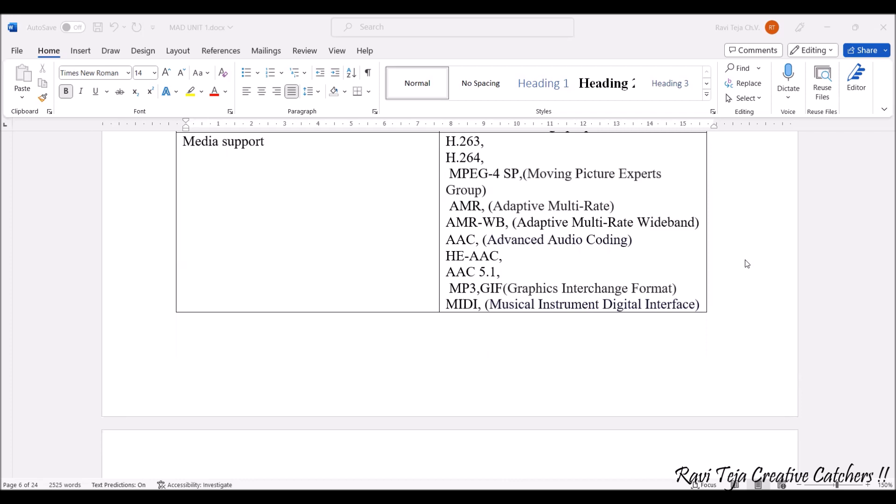
{"action": "scroll", "coordinate": [746, 264], "scroll_direction": "down", "scroll_amount": 3}
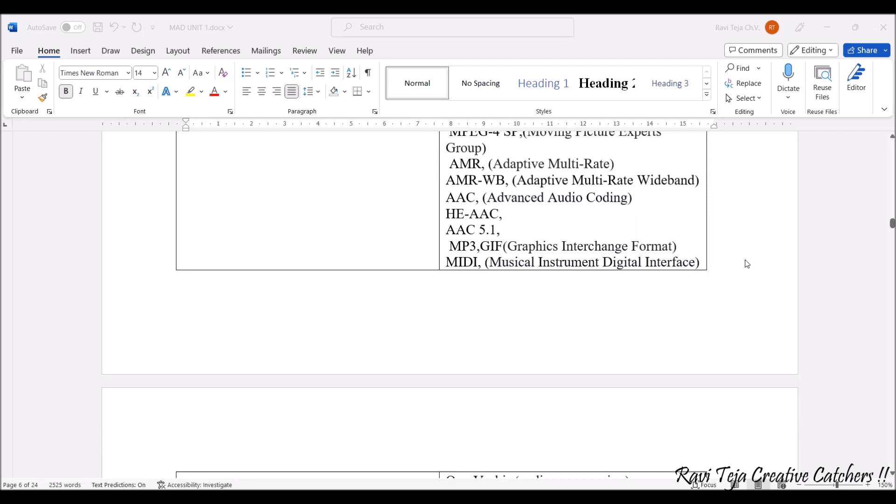
{"action": "scroll", "coordinate": [746, 264], "scroll_direction": "down", "scroll_amount": 2}
{"action": "scroll", "coordinate": [746, 264], "scroll_direction": "down", "scroll_amount": 3}
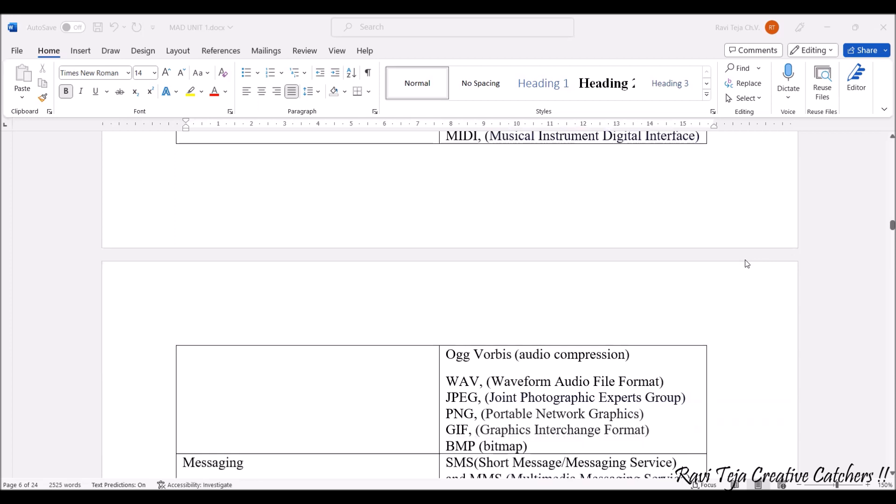
{"action": "scroll", "coordinate": [746, 263], "scroll_direction": "down", "scroll_amount": 3}
{"action": "scroll", "coordinate": [746, 264], "scroll_direction": "down", "scroll_amount": 2}
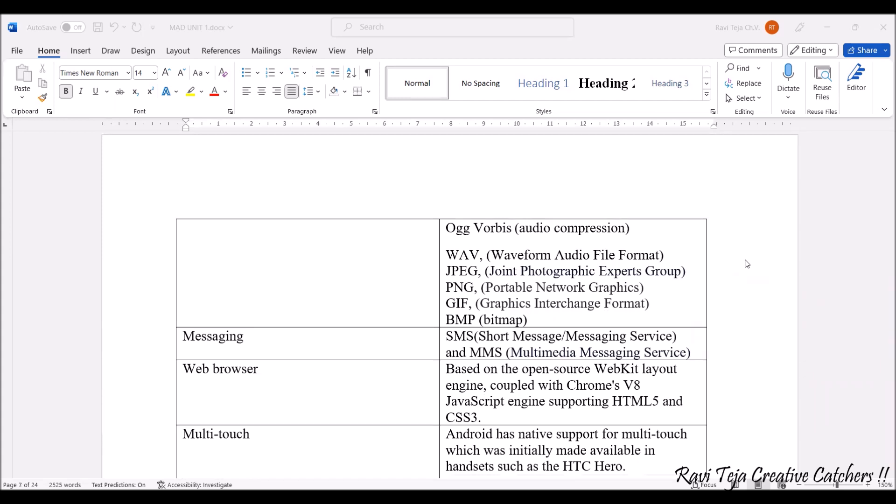
{"action": "scroll", "coordinate": [745, 263], "scroll_direction": "down", "scroll_amount": 3}
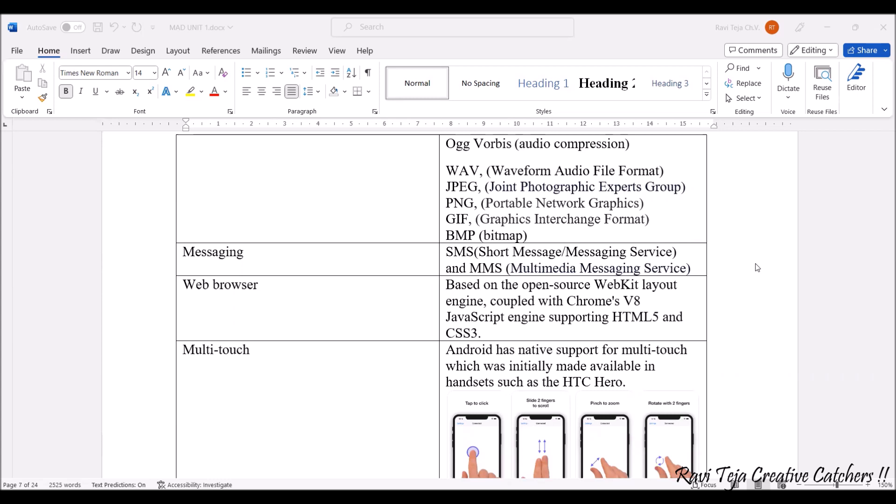
{"action": "scroll", "coordinate": [756, 267], "scroll_direction": "down", "scroll_amount": 2}
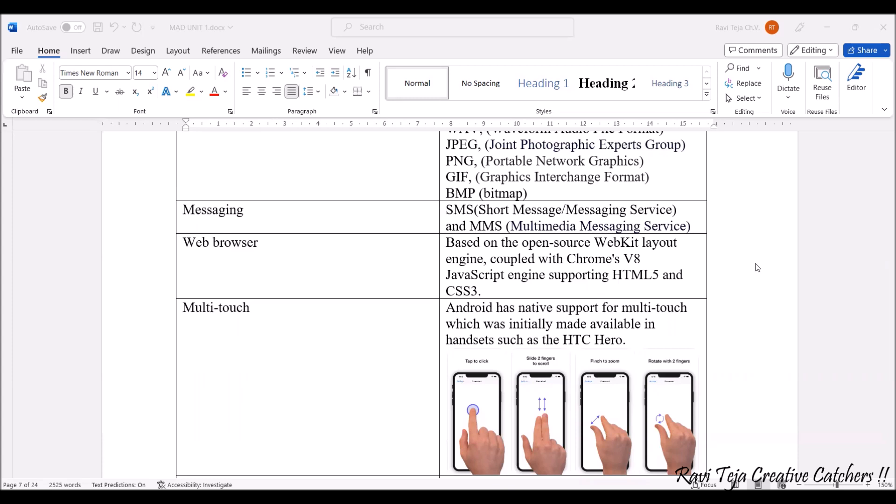
{"action": "scroll", "coordinate": [756, 268], "scroll_direction": "down", "scroll_amount": 2}
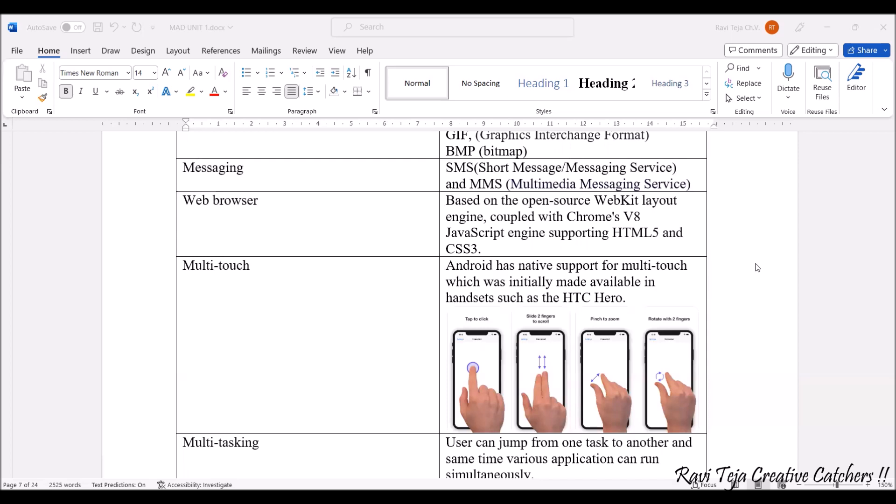
{"action": "scroll", "coordinate": [756, 267], "scroll_direction": "down", "scroll_amount": 3}
{"action": "scroll", "coordinate": [756, 267], "scroll_direction": "down", "scroll_amount": 2}
{"action": "scroll", "coordinate": [756, 267], "scroll_direction": "down", "scroll_amount": 2}
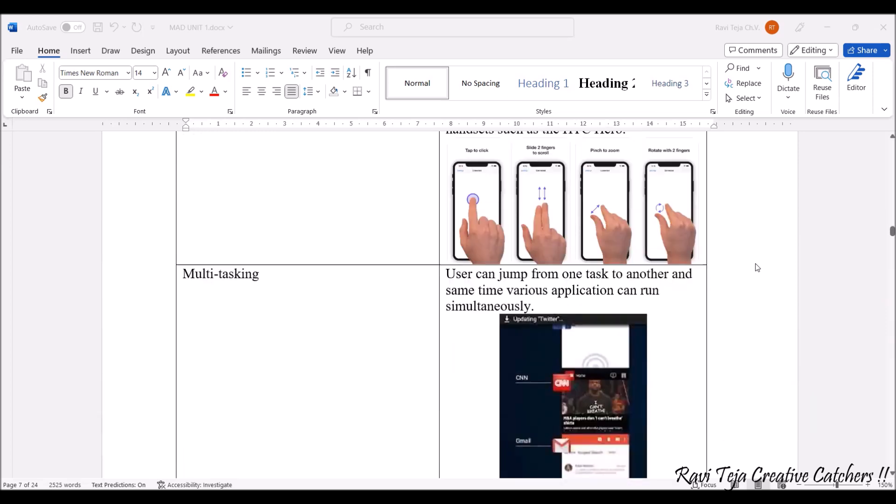
{"action": "scroll", "coordinate": [756, 268], "scroll_direction": "down", "scroll_amount": 1}
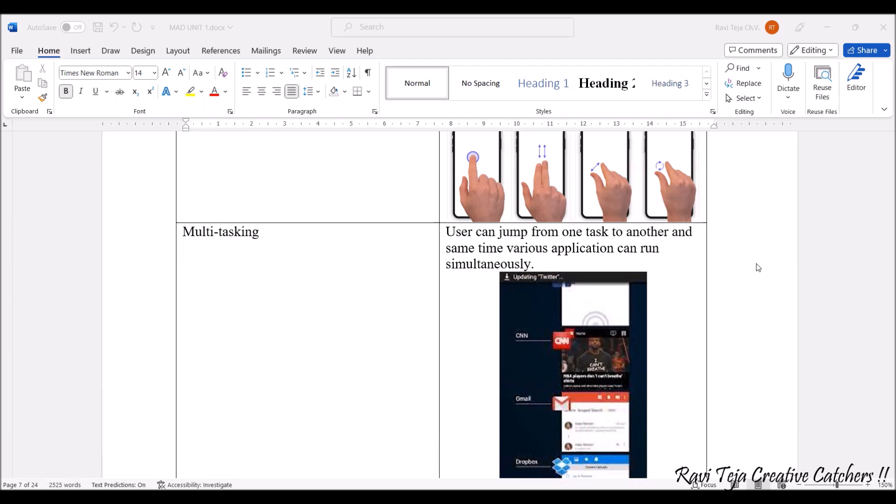
{"action": "scroll", "coordinate": [757, 267], "scroll_direction": "down", "scroll_amount": 4}
{"action": "scroll", "coordinate": [757, 267], "scroll_direction": "down", "scroll_amount": 3}
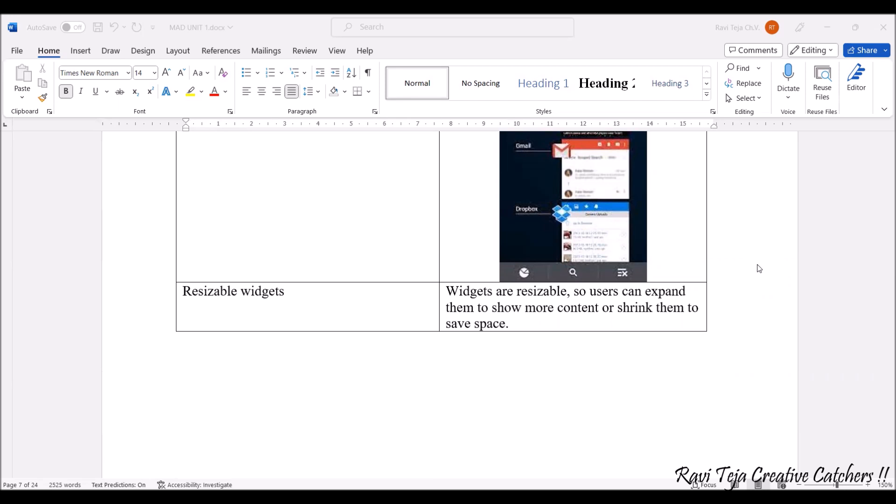
{"action": "scroll", "coordinate": [758, 269], "scroll_direction": "down", "scroll_amount": 8}
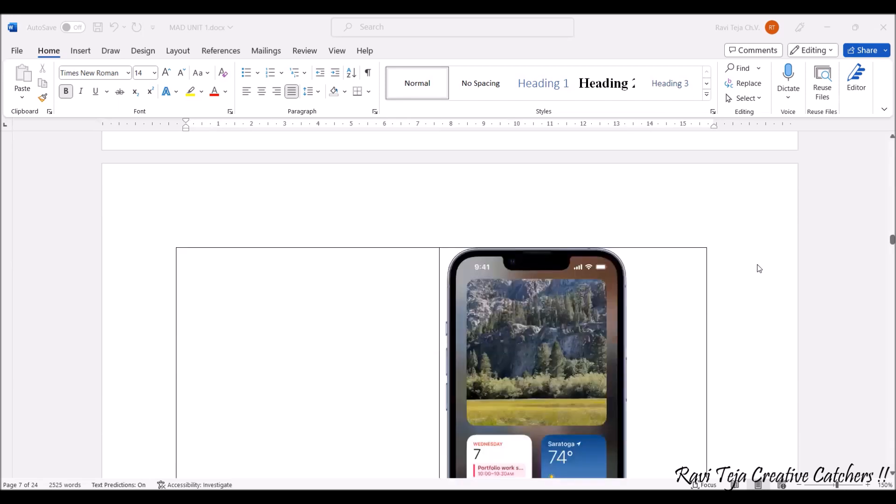
{"action": "scroll", "coordinate": [758, 268], "scroll_direction": "down", "scroll_amount": 4}
{"action": "scroll", "coordinate": [759, 268], "scroll_direction": "down", "scroll_amount": 4}
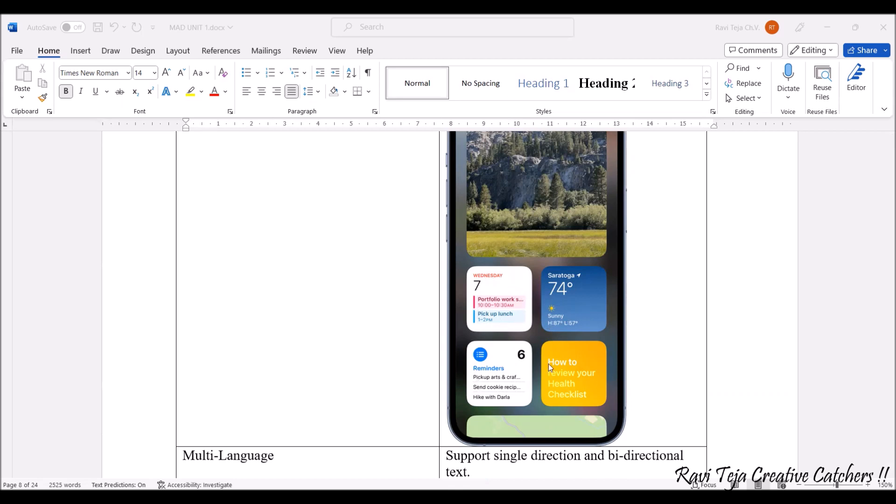
{"action": "scroll", "coordinate": [574, 355], "scroll_direction": "up", "scroll_amount": 3}
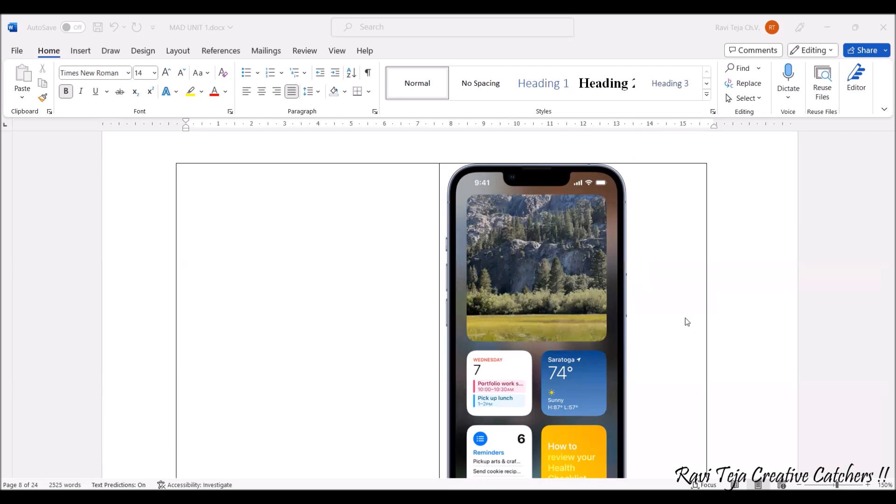
{"action": "scroll", "coordinate": [675, 320], "scroll_direction": "up", "scroll_amount": 3}
{"action": "scroll", "coordinate": [676, 320], "scroll_direction": "up", "scroll_amount": 3}
{"action": "scroll", "coordinate": [676, 320], "scroll_direction": "up", "scroll_amount": 3}
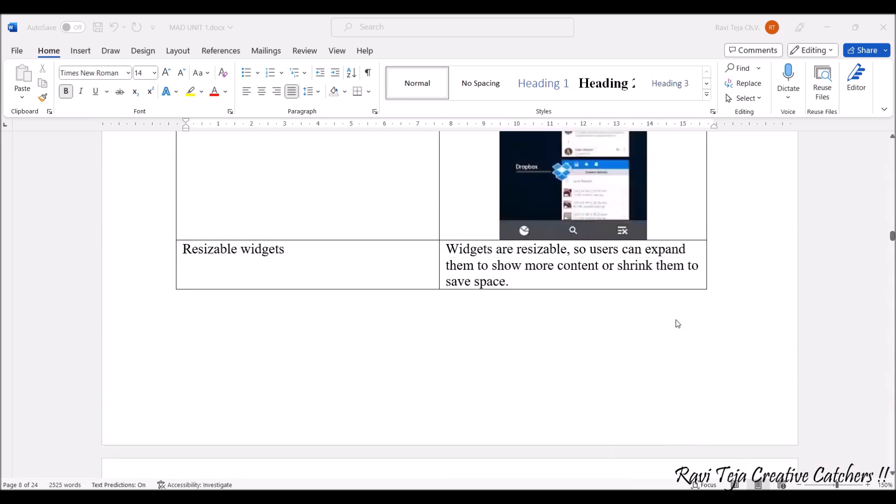
{"action": "scroll", "coordinate": [675, 320], "scroll_direction": "down", "scroll_amount": 3}
{"action": "scroll", "coordinate": [676, 320], "scroll_direction": "down", "scroll_amount": 3}
{"action": "scroll", "coordinate": [676, 320], "scroll_direction": "down", "scroll_amount": 3}
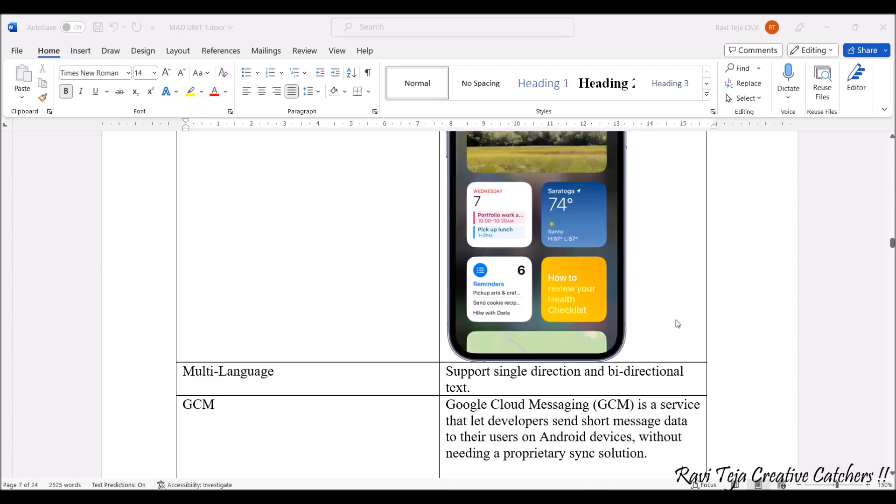
{"action": "scroll", "coordinate": [676, 320], "scroll_direction": "down", "scroll_amount": 3}
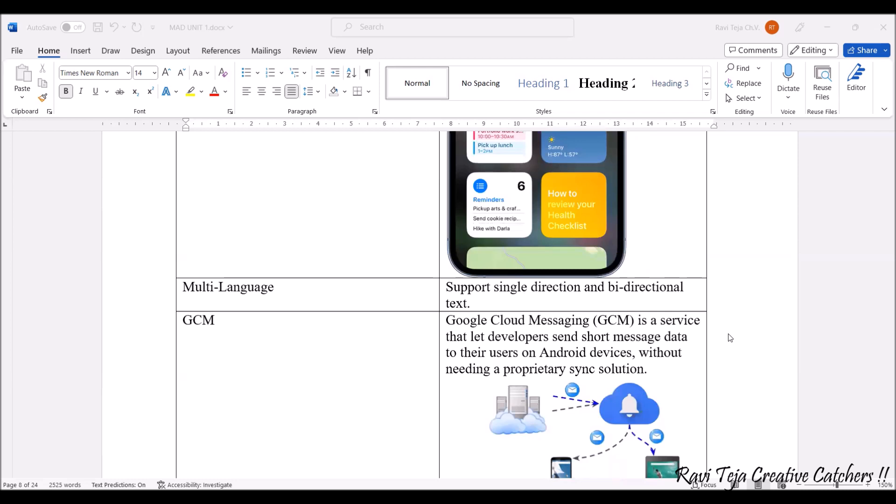
{"action": "scroll", "coordinate": [729, 339], "scroll_direction": "down", "scroll_amount": 1}
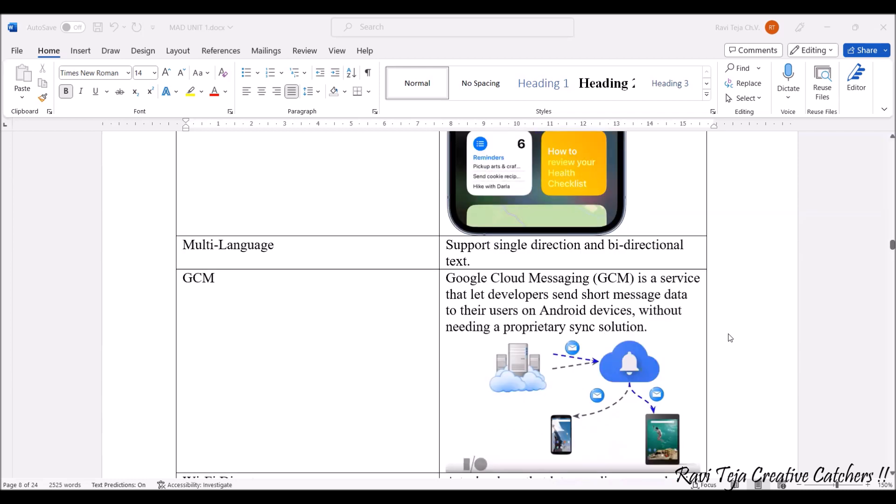
{"action": "scroll", "coordinate": [729, 338], "scroll_direction": "down", "scroll_amount": 1}
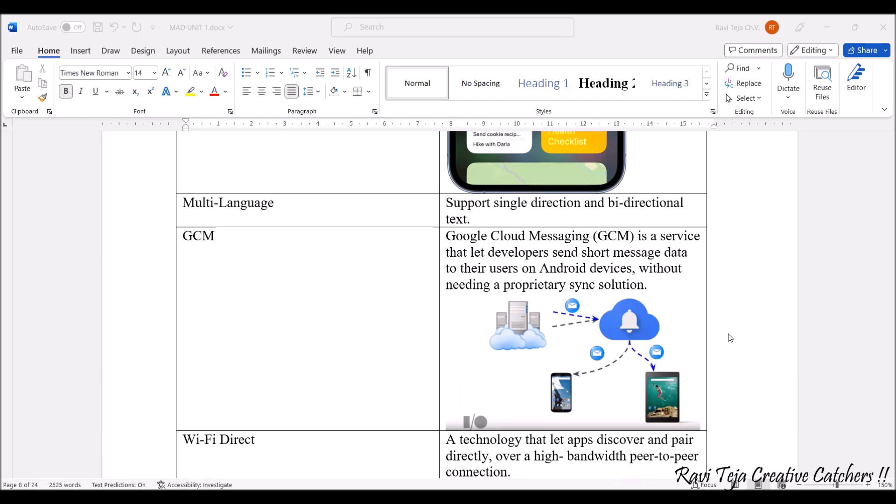
{"action": "scroll", "coordinate": [729, 338], "scroll_direction": "down", "scroll_amount": 1}
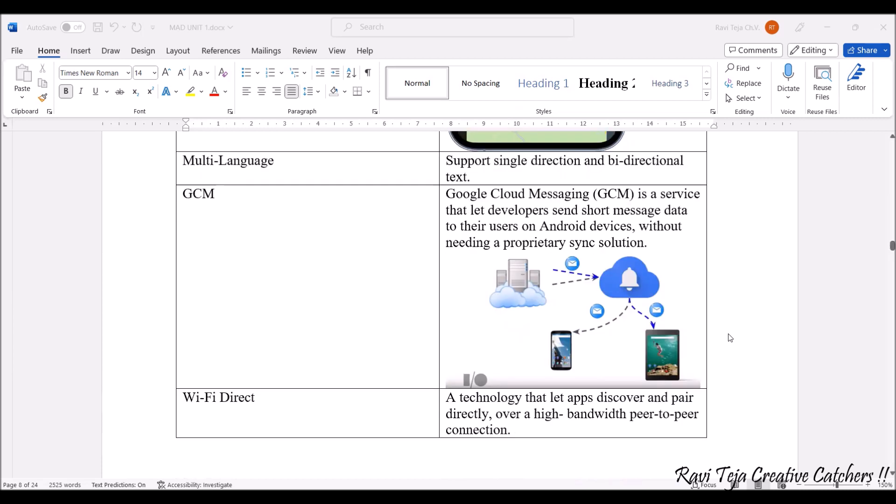
{"action": "scroll", "coordinate": [730, 338], "scroll_direction": "down", "scroll_amount": 1}
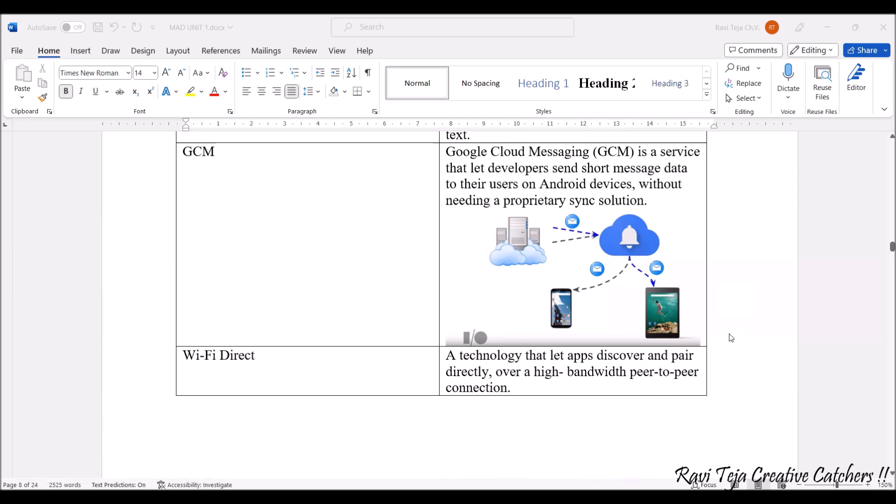
{"action": "scroll", "coordinate": [730, 338], "scroll_direction": "down", "scroll_amount": 3}
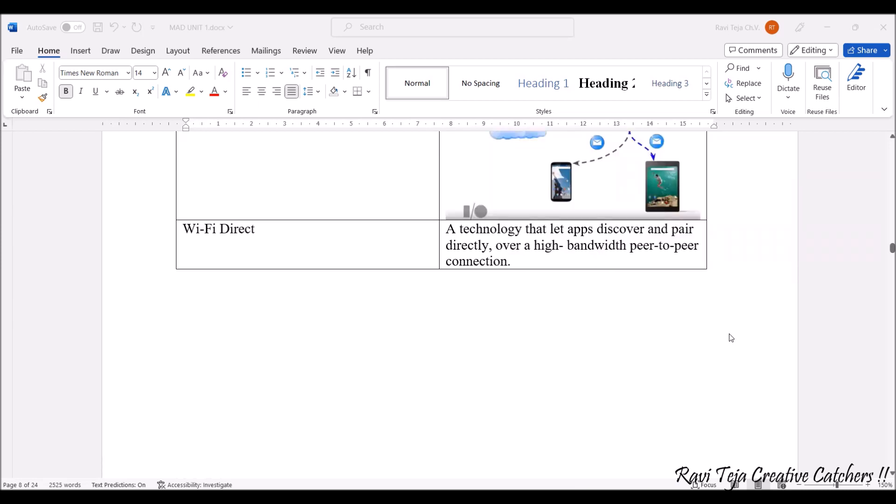
{"action": "scroll", "coordinate": [731, 338], "scroll_direction": "down", "scroll_amount": 3}
{"action": "scroll", "coordinate": [731, 338], "scroll_direction": "down", "scroll_amount": 3}
{"action": "scroll", "coordinate": [730, 338], "scroll_direction": "down", "scroll_amount": 3}
{"action": "scroll", "coordinate": [730, 338], "scroll_direction": "down", "scroll_amount": 3}
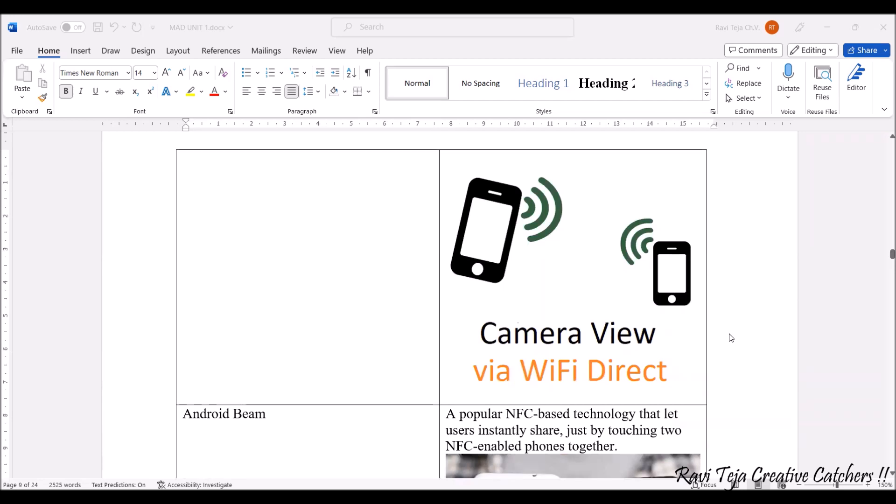
{"action": "scroll", "coordinate": [730, 337], "scroll_direction": "down", "scroll_amount": 3}
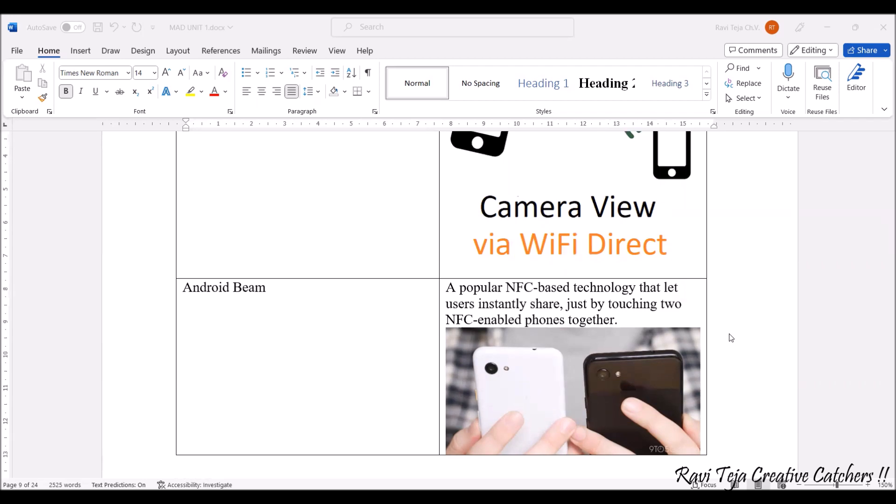
{"action": "scroll", "coordinate": [730, 338], "scroll_direction": "down", "scroll_amount": 2}
{"action": "scroll", "coordinate": [730, 338], "scroll_direction": "up", "scroll_amount": 4}
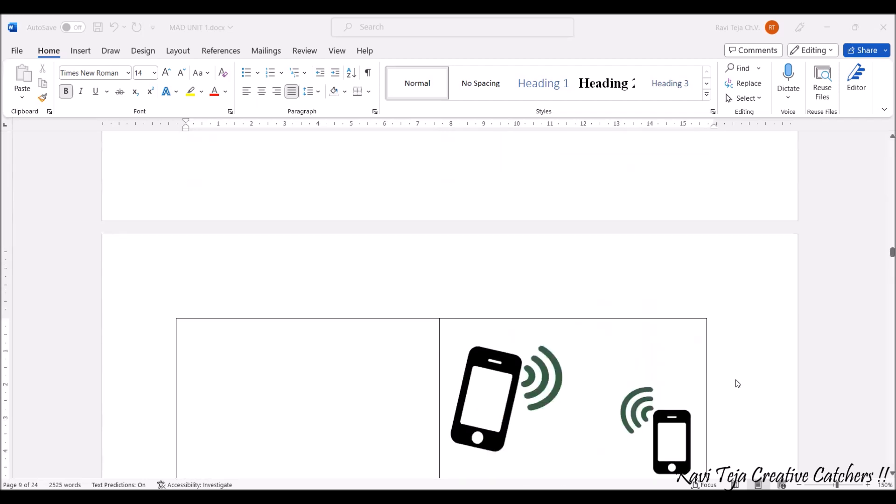
{"action": "scroll", "coordinate": [731, 364], "scroll_direction": "up", "scroll_amount": 6}
{"action": "scroll", "coordinate": [734, 401], "scroll_direction": "up", "scroll_amount": 4}
{"action": "scroll", "coordinate": [734, 401], "scroll_direction": "up", "scroll_amount": 4}
{"action": "scroll", "coordinate": [732, 401], "scroll_direction": "up", "scroll_amount": 4}
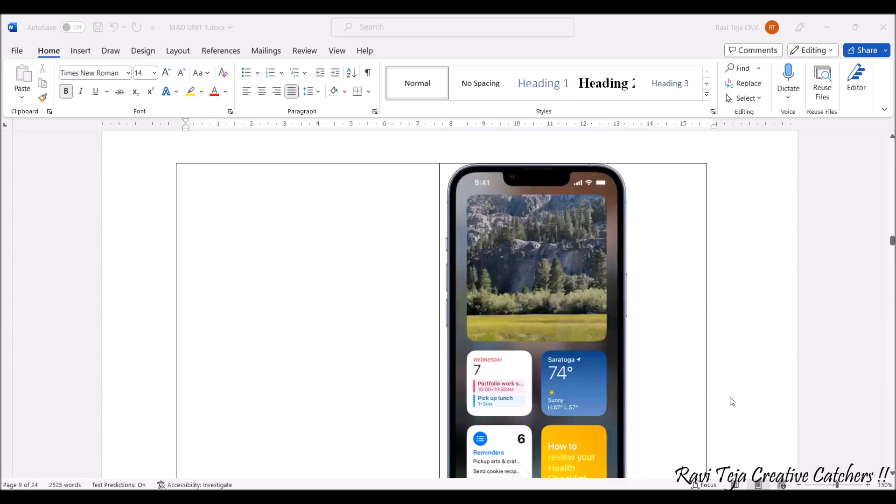
{"action": "scroll", "coordinate": [728, 399], "scroll_direction": "up", "scroll_amount": 4}
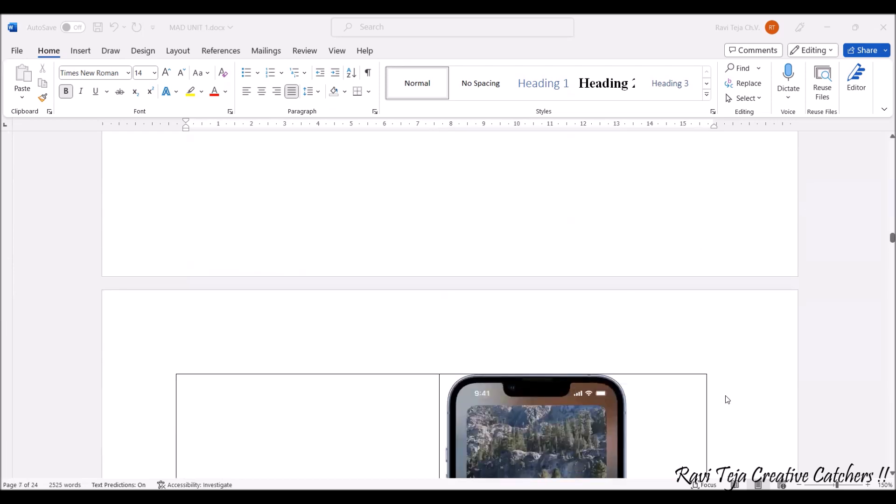
{"action": "scroll", "coordinate": [726, 399], "scroll_direction": "up", "scroll_amount": 4}
{"action": "scroll", "coordinate": [726, 400], "scroll_direction": "up", "scroll_amount": 4}
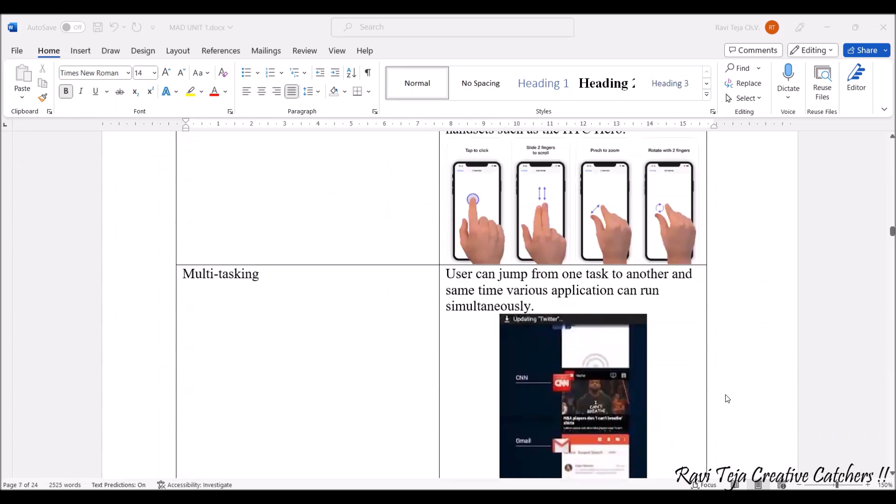
{"action": "scroll", "coordinate": [725, 399], "scroll_direction": "up", "scroll_amount": 3}
{"action": "scroll", "coordinate": [725, 398], "scroll_direction": "up", "scroll_amount": 3}
{"action": "scroll", "coordinate": [724, 398], "scroll_direction": "up", "scroll_amount": 4}
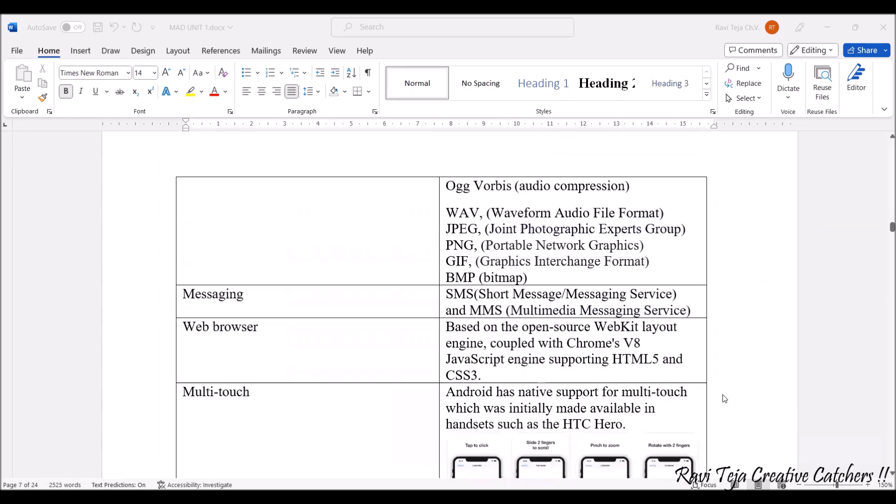
{"action": "scroll", "coordinate": [725, 399], "scroll_direction": "up", "scroll_amount": 3}
{"action": "scroll", "coordinate": [723, 398], "scroll_direction": "up", "scroll_amount": 5}
{"action": "scroll", "coordinate": [724, 398], "scroll_direction": "up", "scroll_amount": 3}
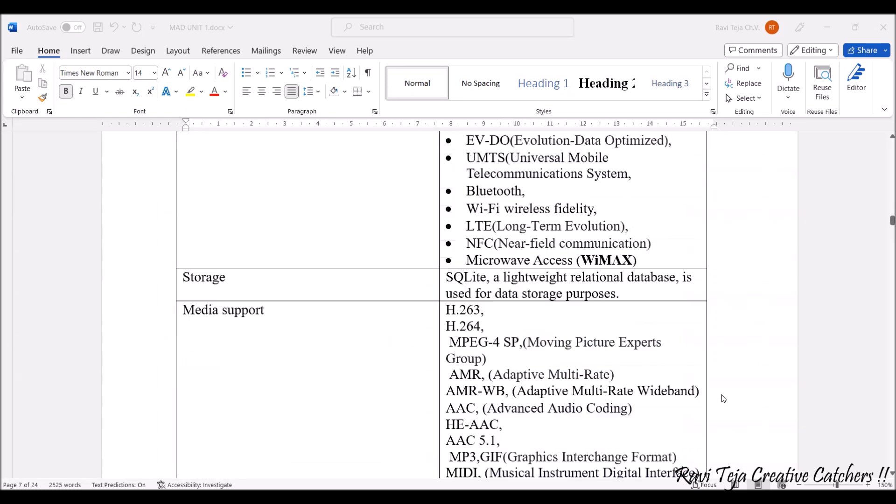
{"action": "scroll", "coordinate": [723, 399], "scroll_direction": "up", "scroll_amount": 3}
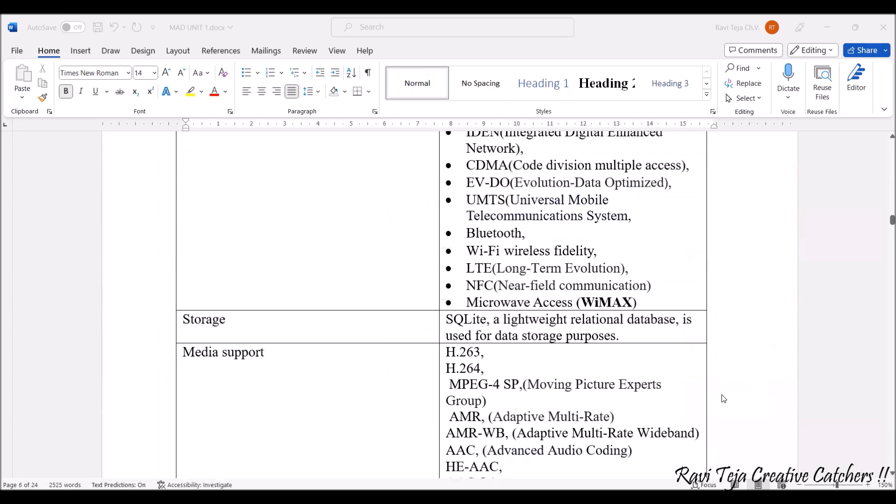
{"action": "scroll", "coordinate": [724, 398], "scroll_direction": "up", "scroll_amount": 5}
{"action": "scroll", "coordinate": [720, 397], "scroll_direction": "up", "scroll_amount": 5}
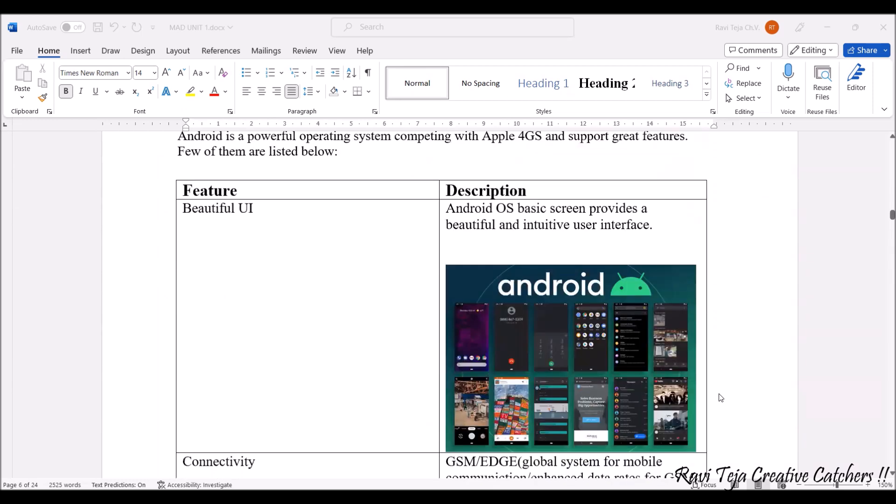
{"action": "scroll", "coordinate": [721, 398], "scroll_direction": "up", "scroll_amount": 2}
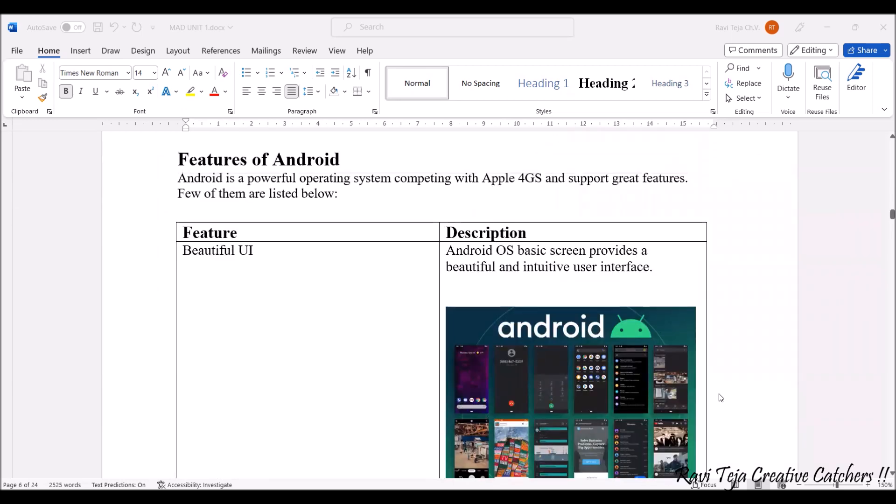